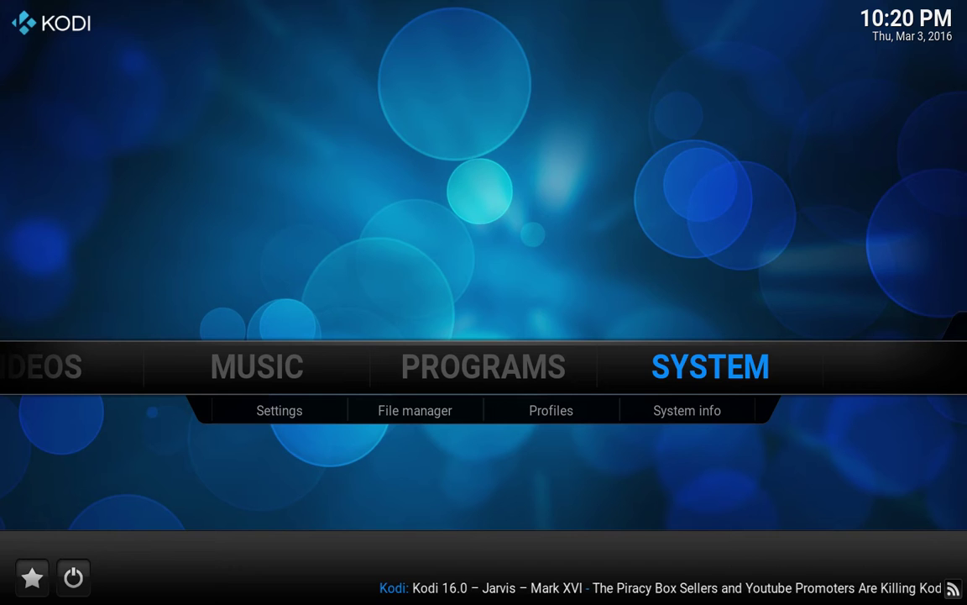
key(Down)
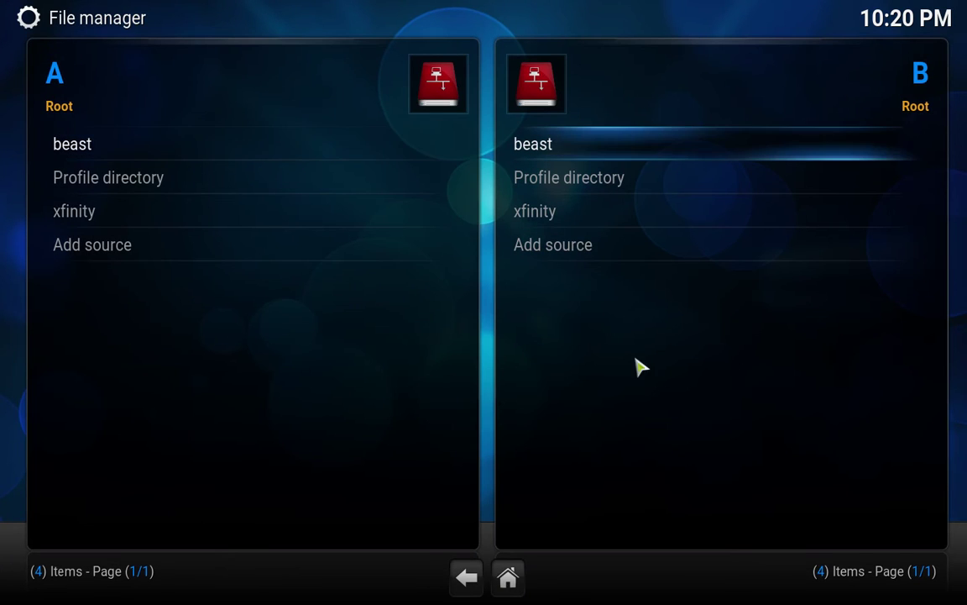
click(254, 248)
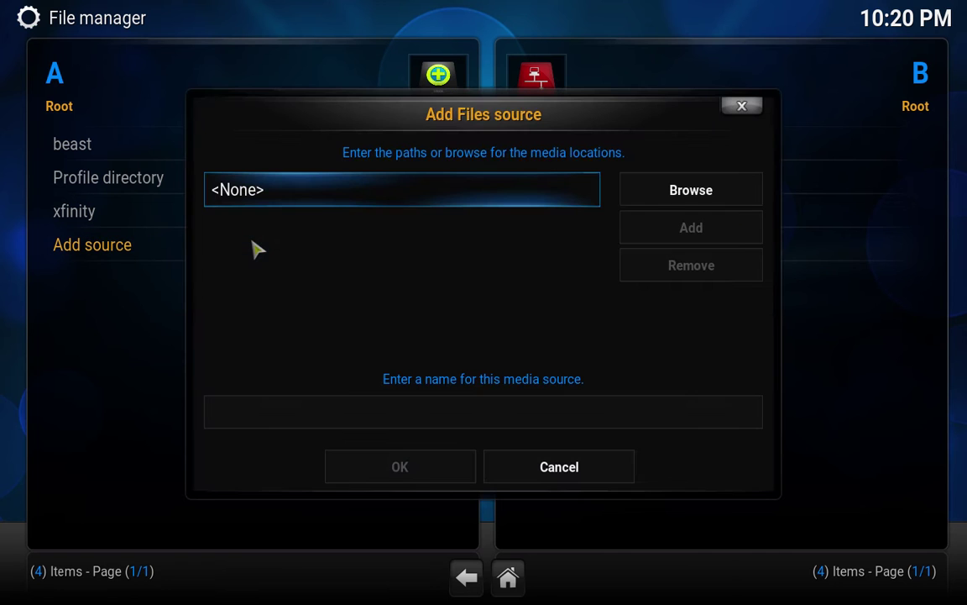
click(286, 193)
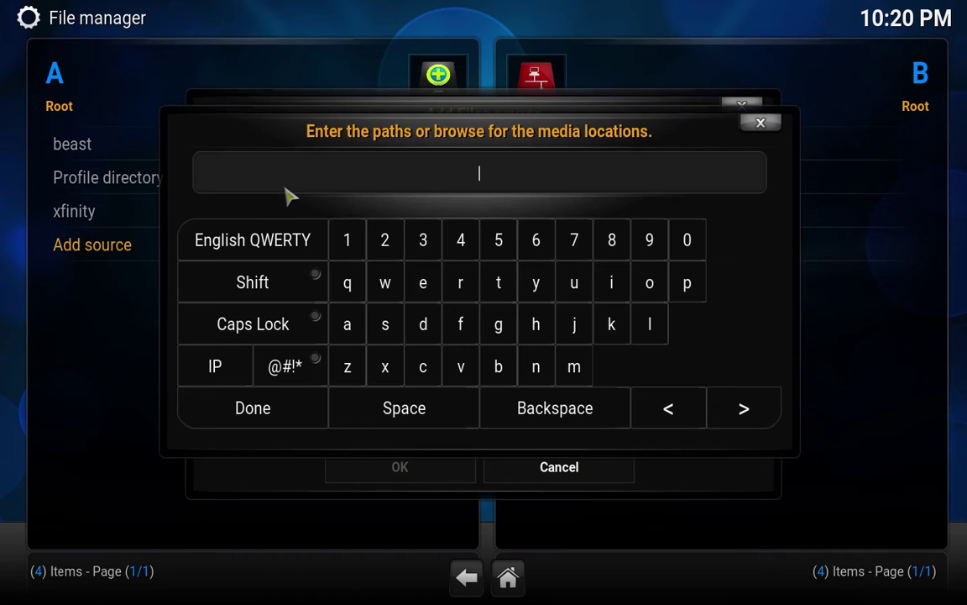
text(http://xunity)
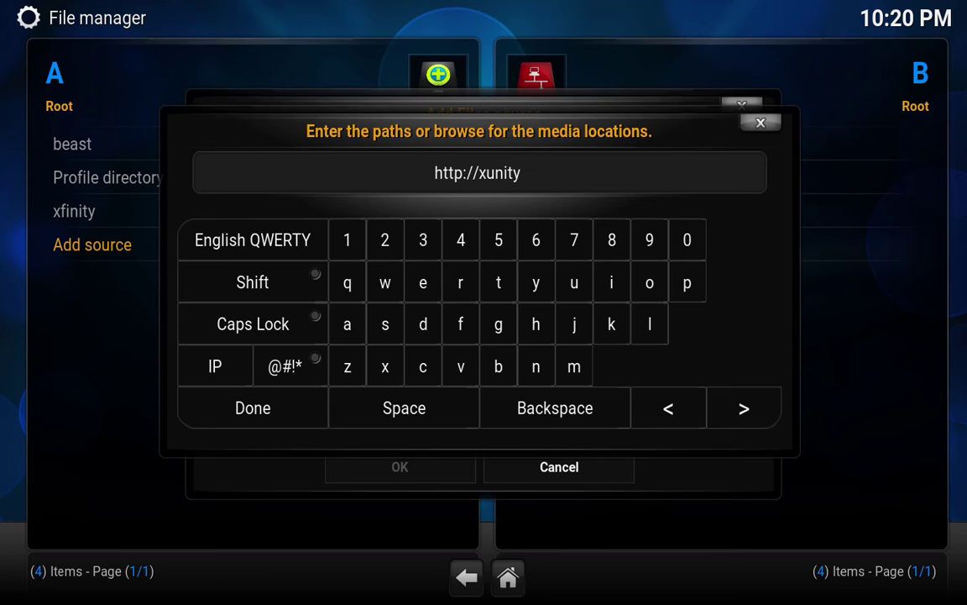
text(talk)
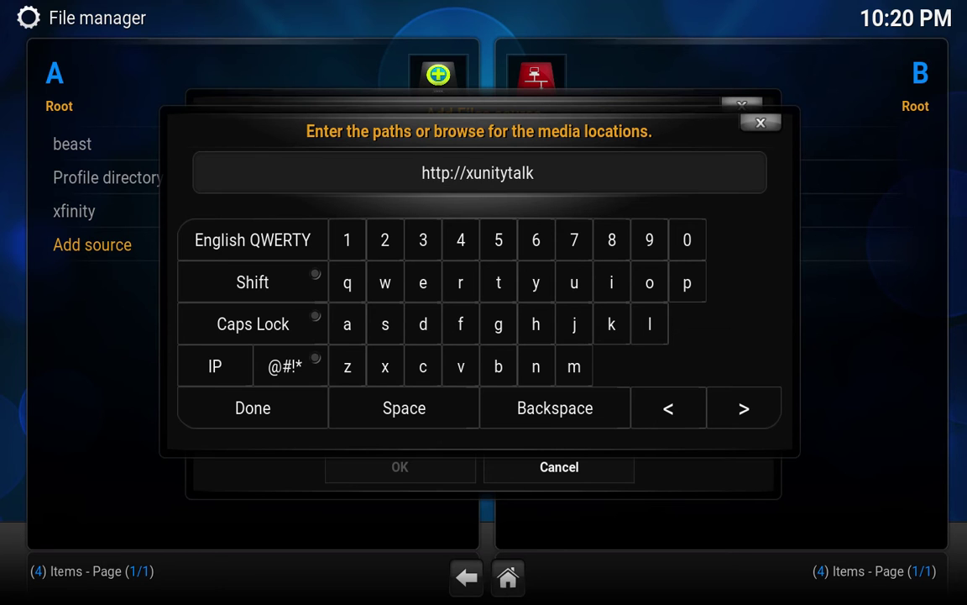
text(.me)
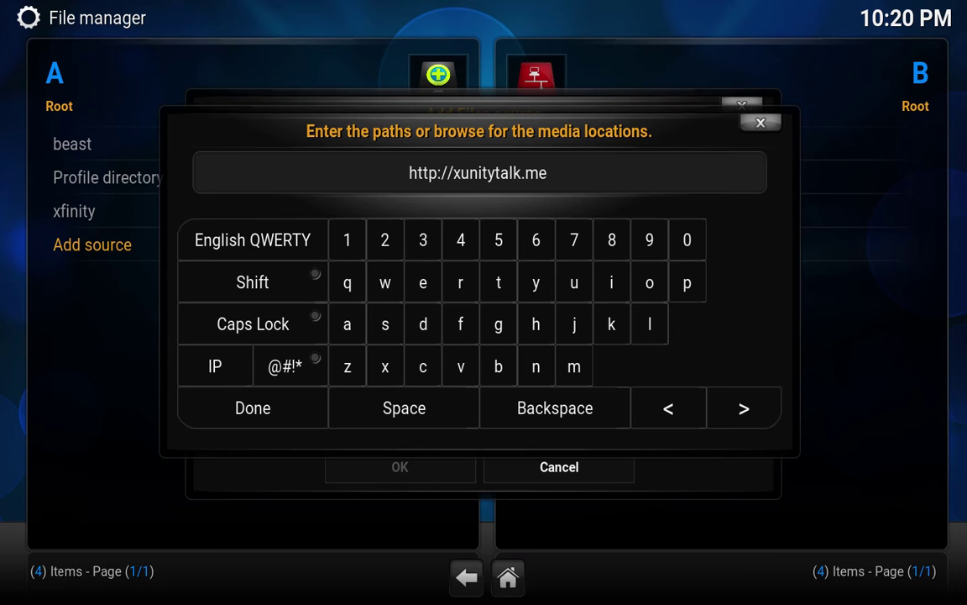
text(/)
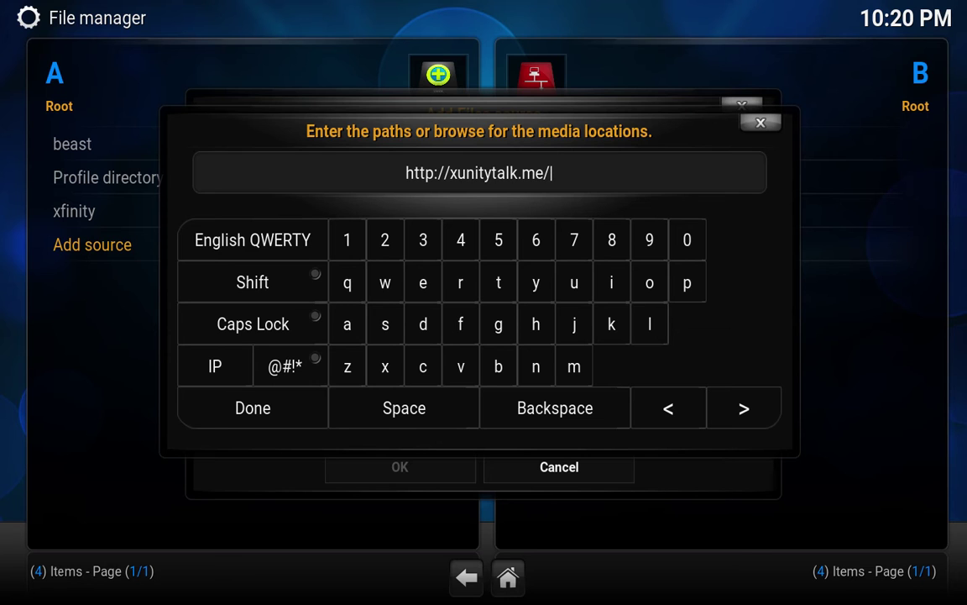
text(xfini)
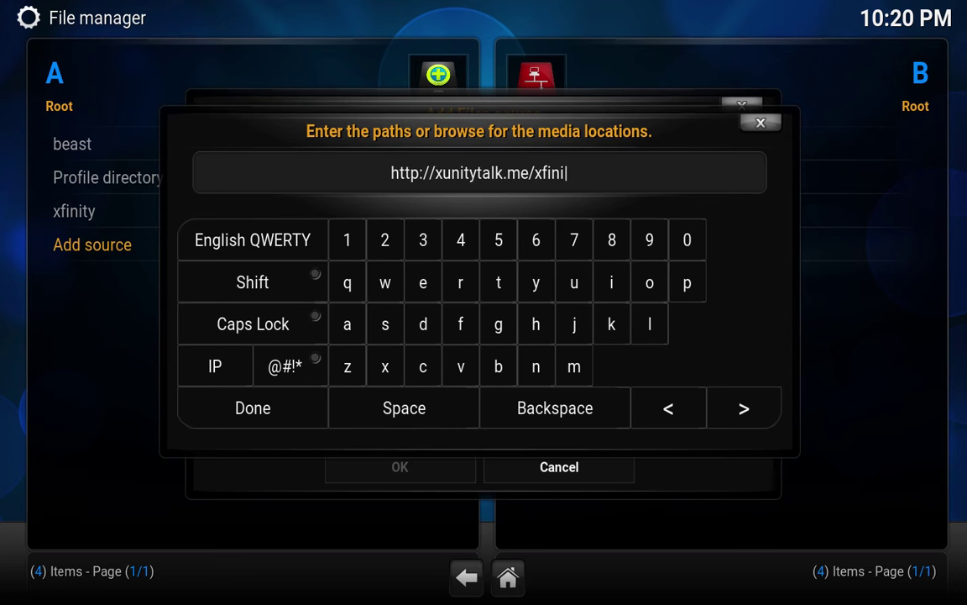
text(ty)
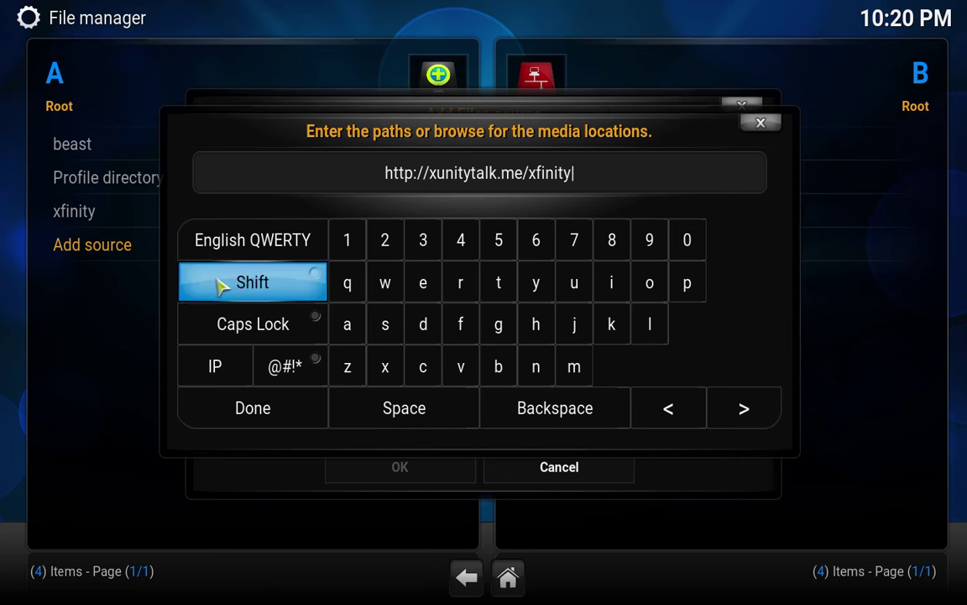
click(210, 408)
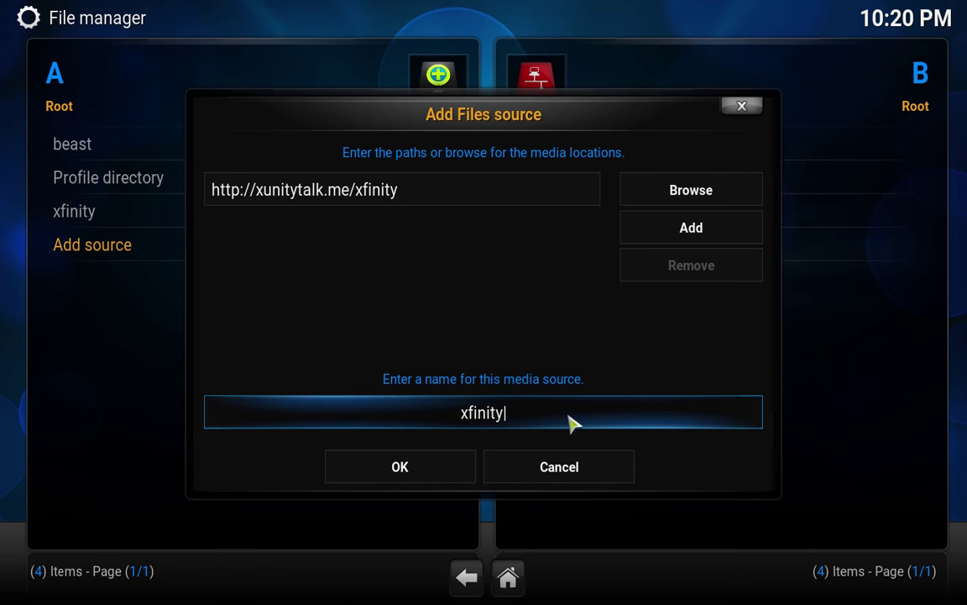
Name the new media source xfinity2, save it, and return to the home screen
text(2)
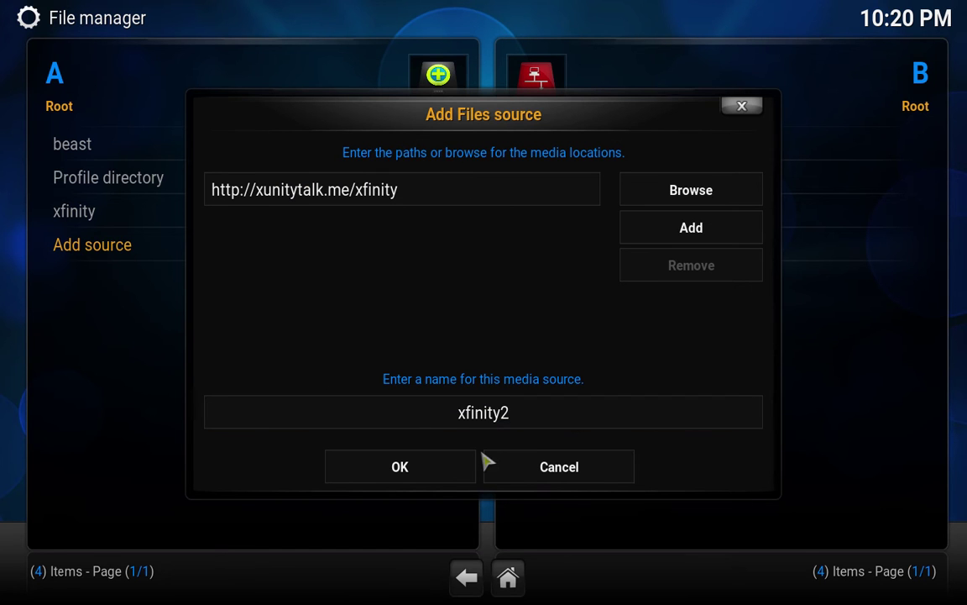
click(445, 477)
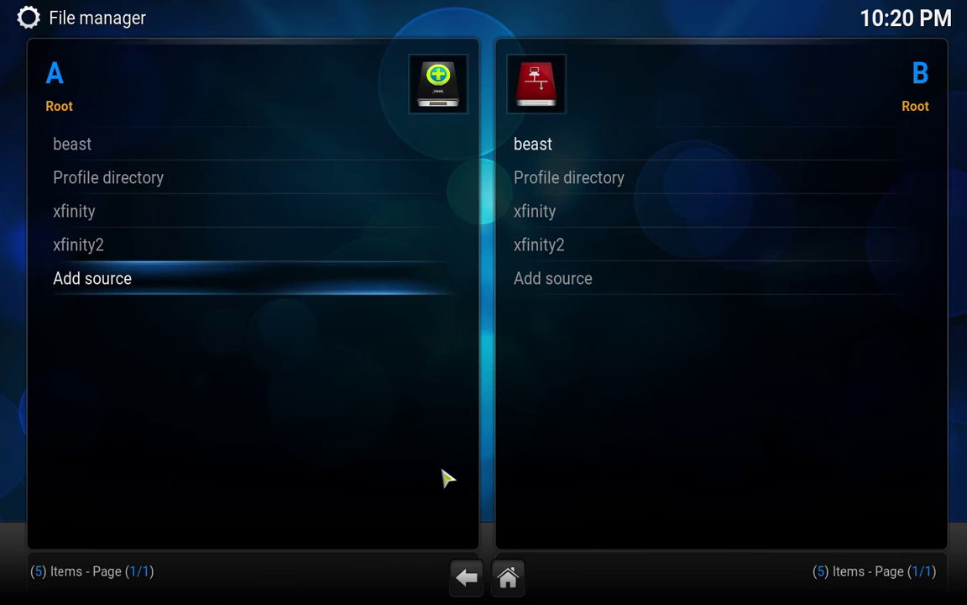
key(Escape)
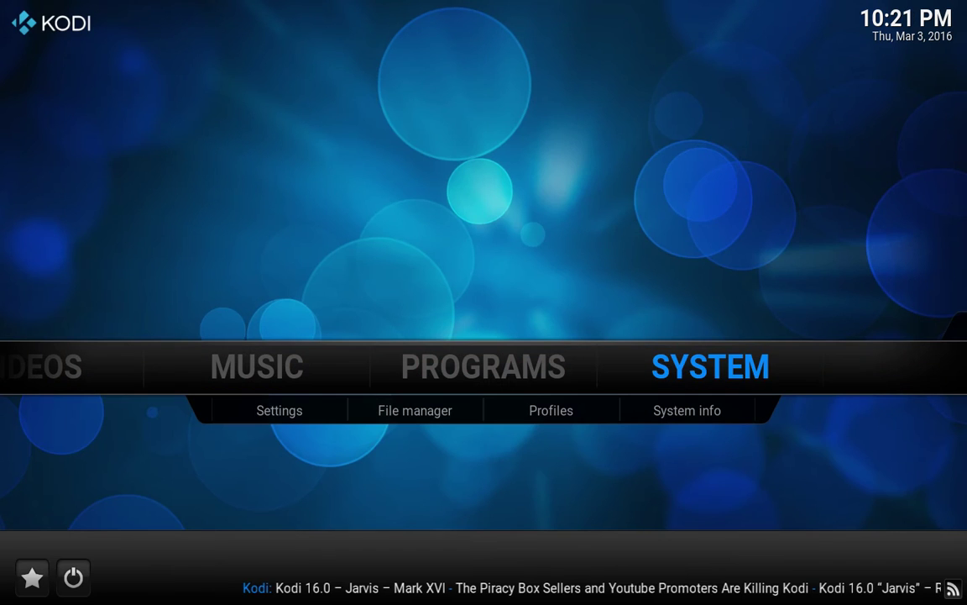
Install StreamTvBox.zip from the xfinity2 source through the add-ons settings
click(323, 416)
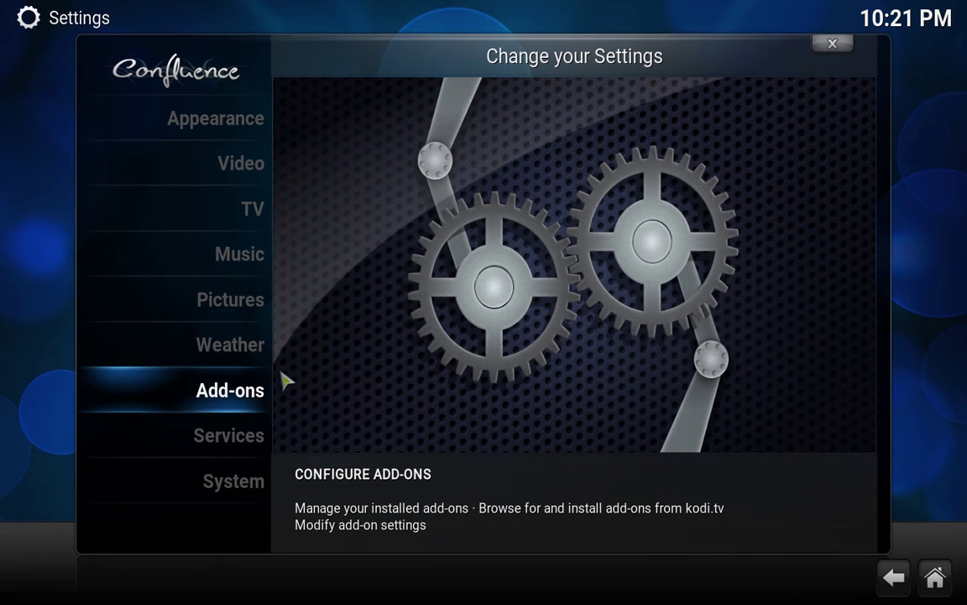
click(252, 390)
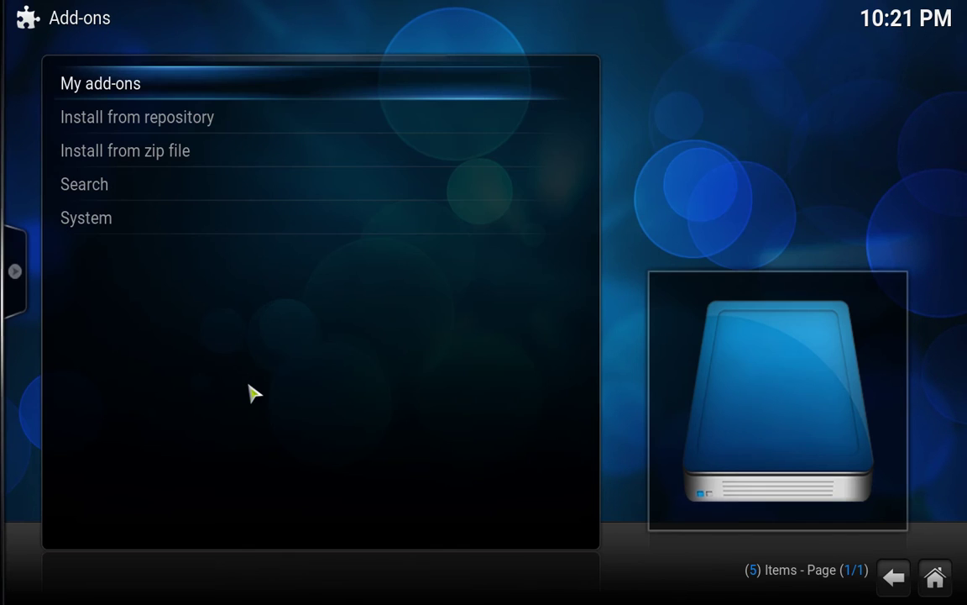
click(227, 160)
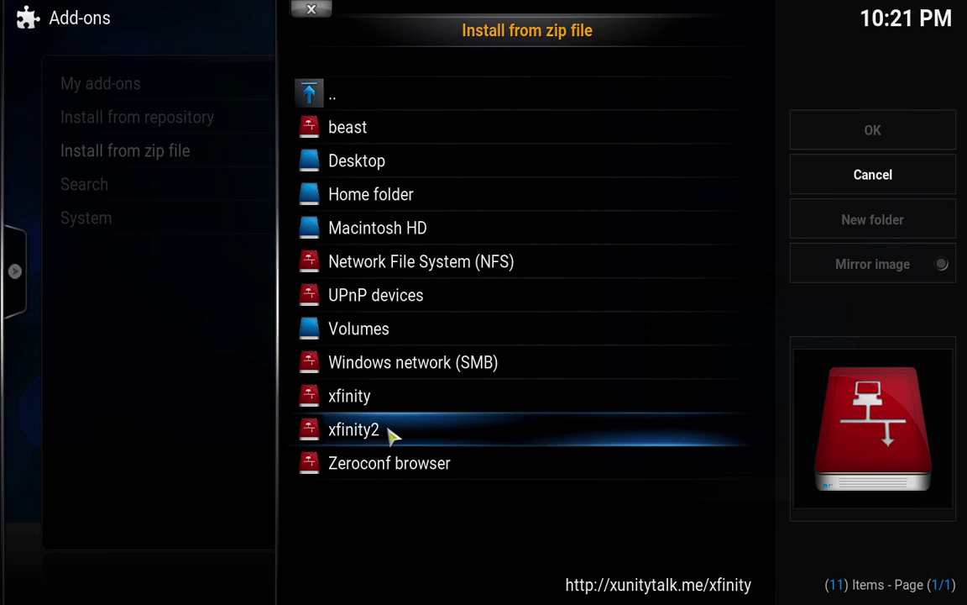
click(391, 439)
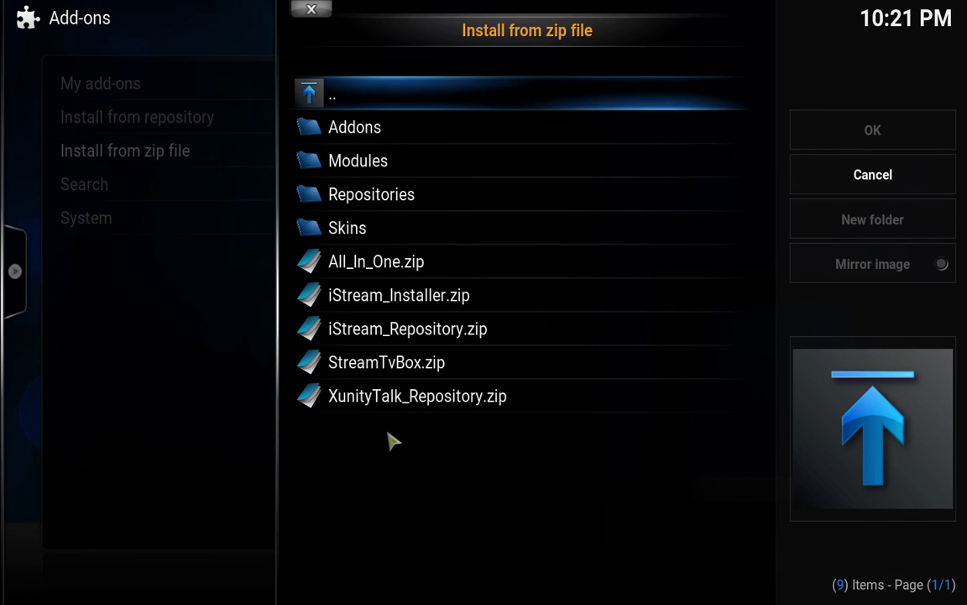
click(381, 377)
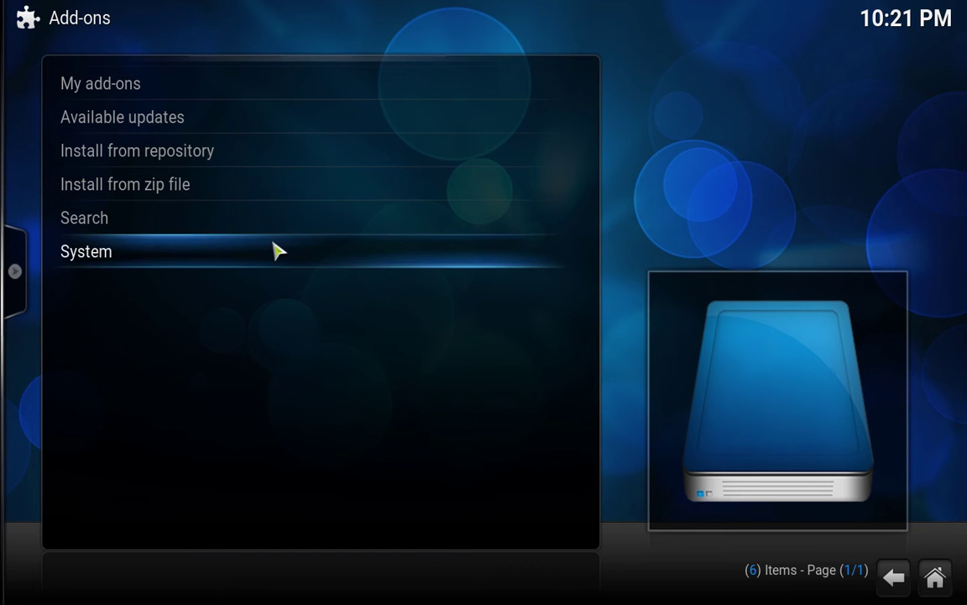
Install XunityTalk_Repository.zip from the xfinity2 source
click(239, 181)
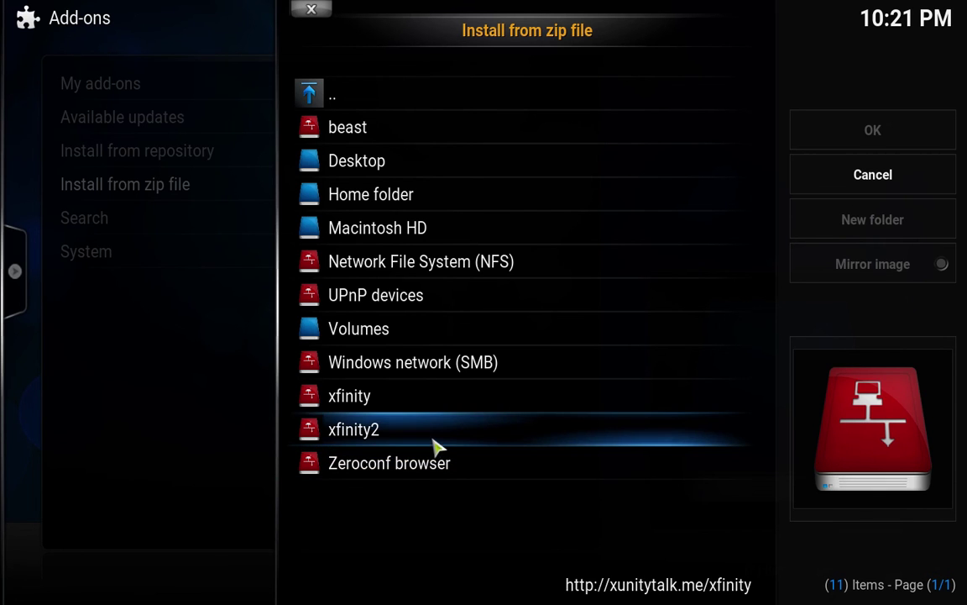
click(436, 443)
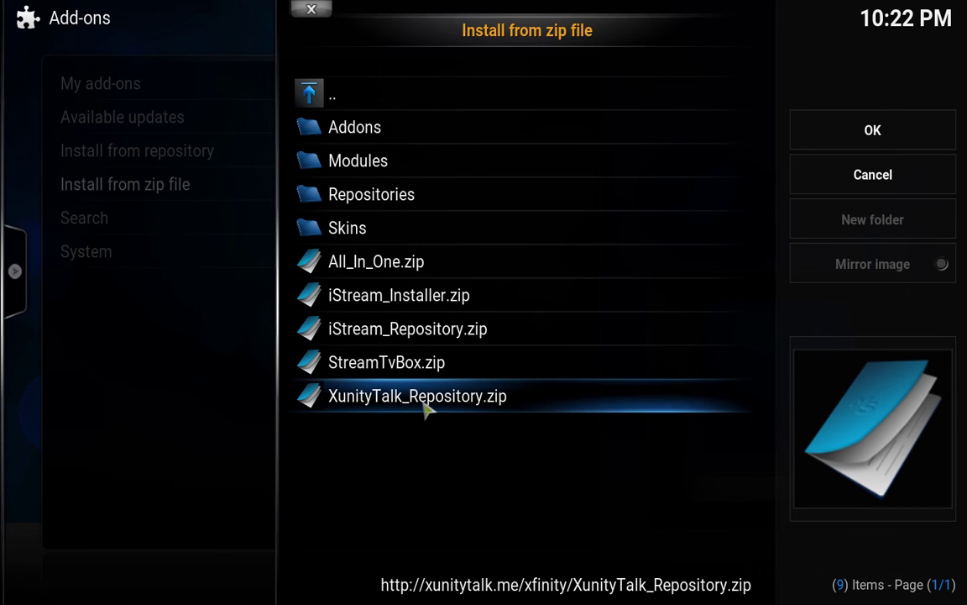
click(427, 408)
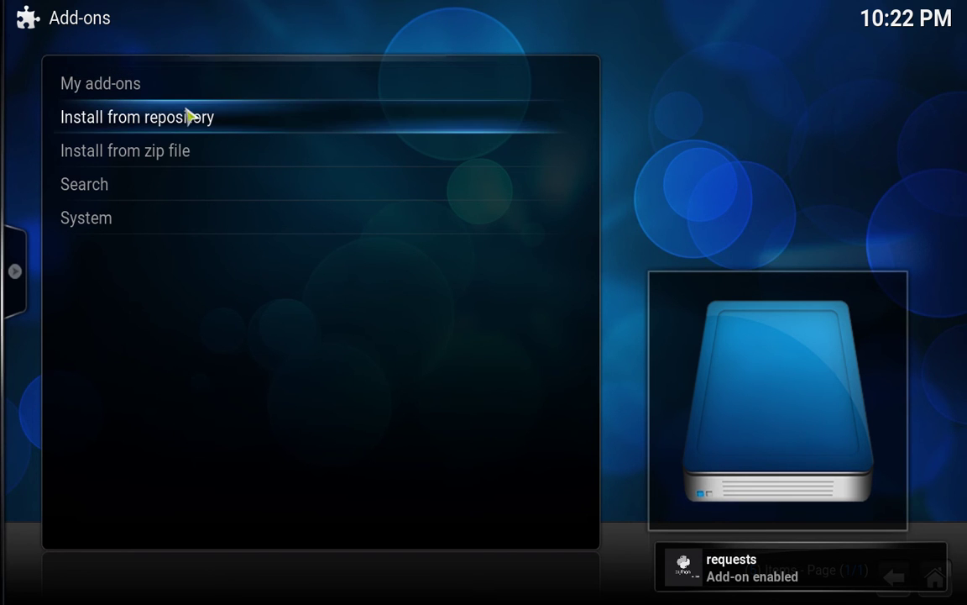
View the add-on information for Football Replays among the video add-ons of the XunityTalk Repository
click(191, 117)
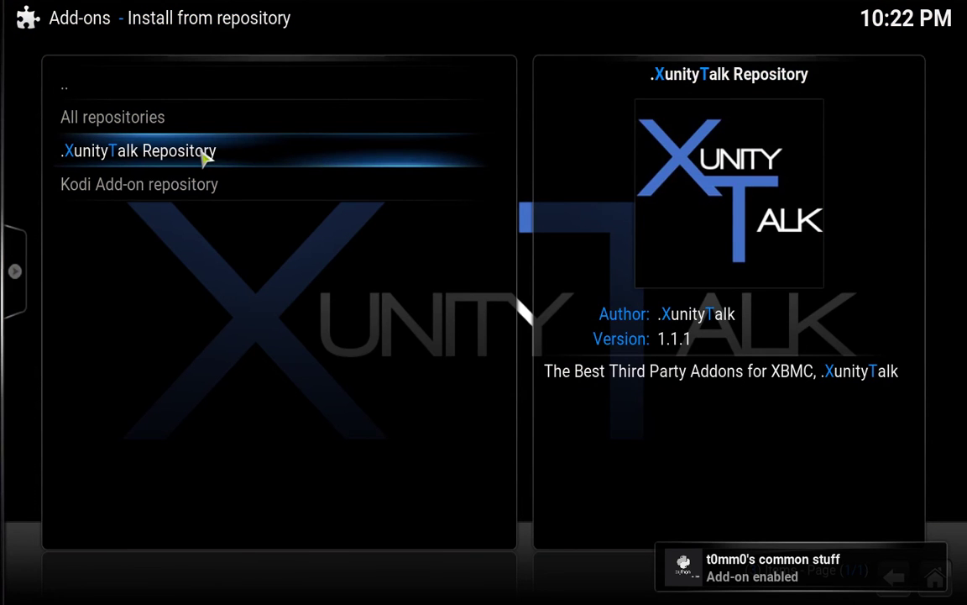
click(202, 154)
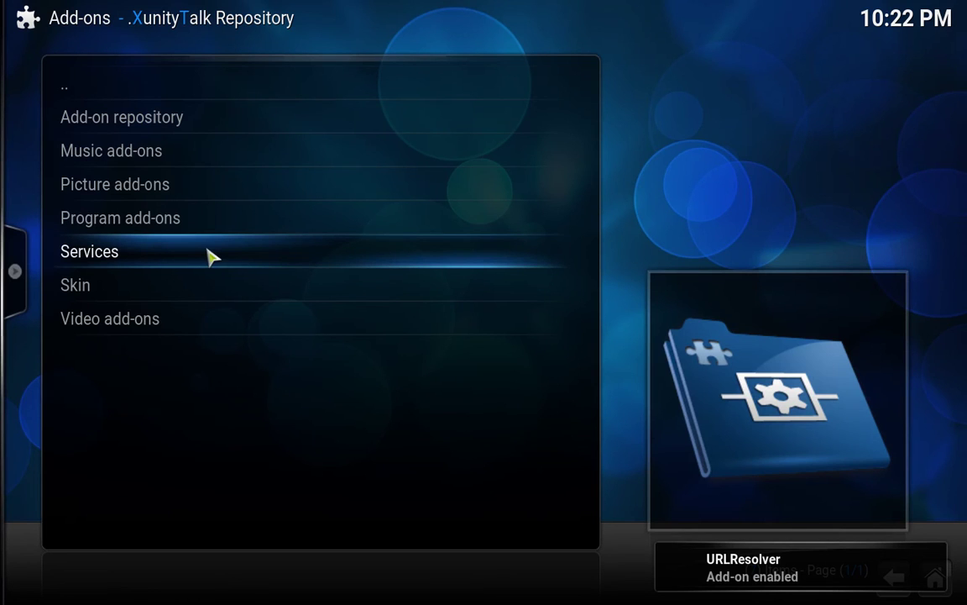
click(181, 330)
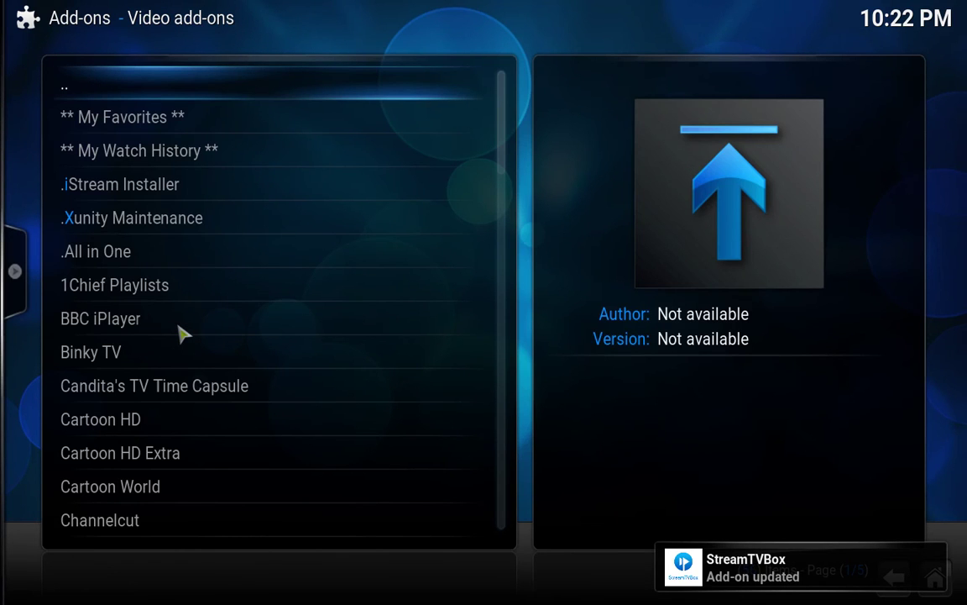
scroll(182, 334, down, 5)
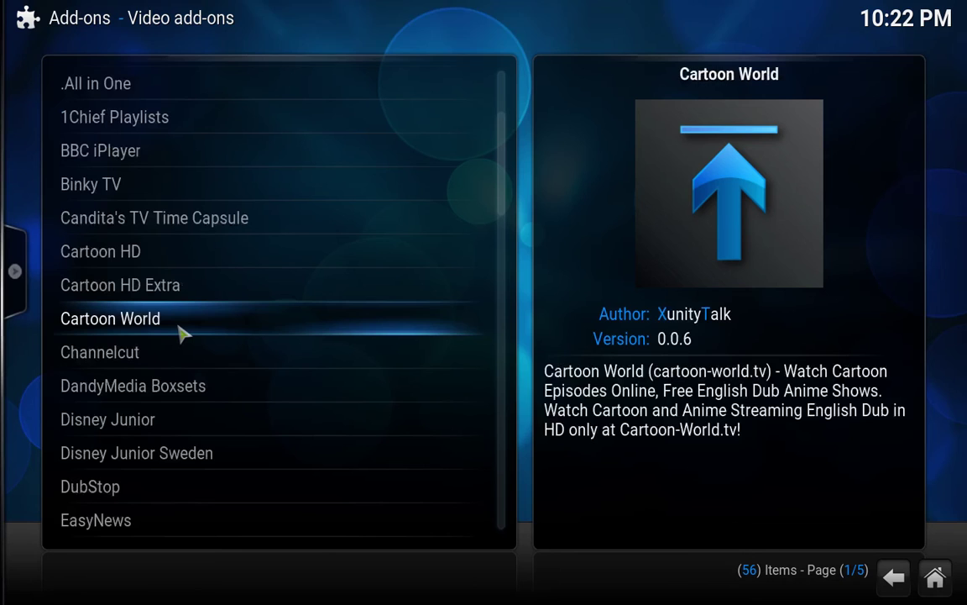
scroll(182, 334, down, 1)
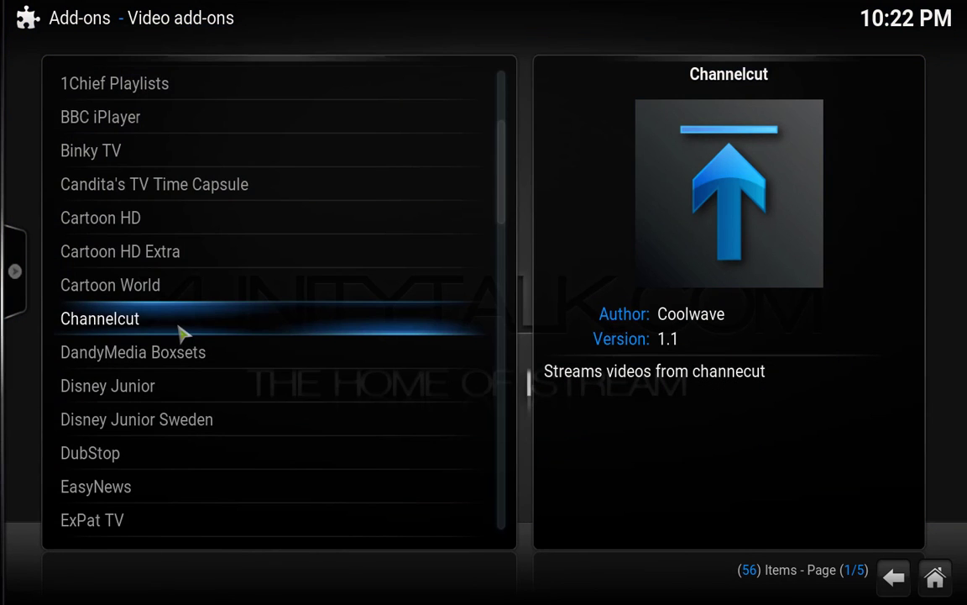
scroll(181, 334, down, 1)
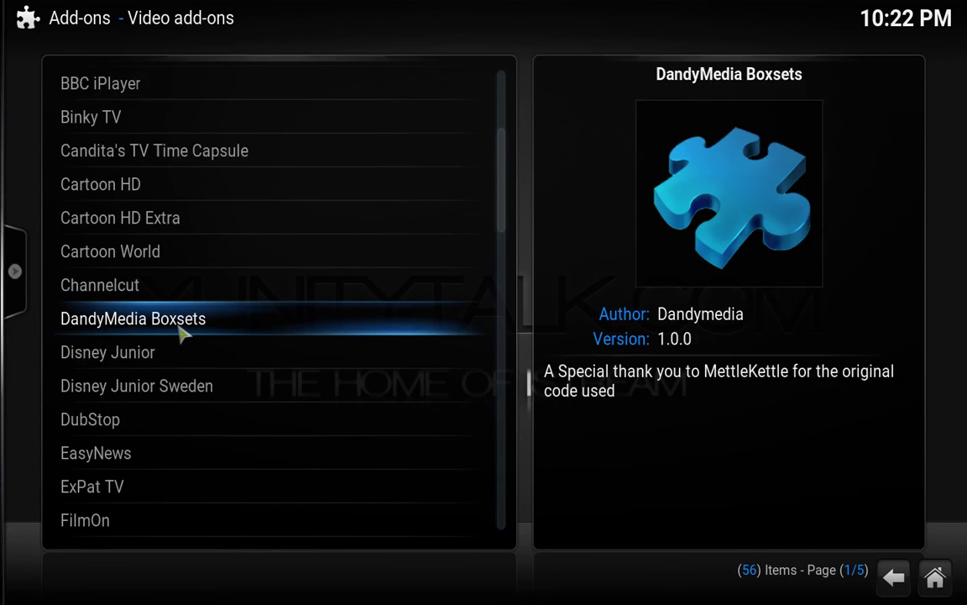
scroll(181, 335, down, 1)
scroll(181, 334, down, 1)
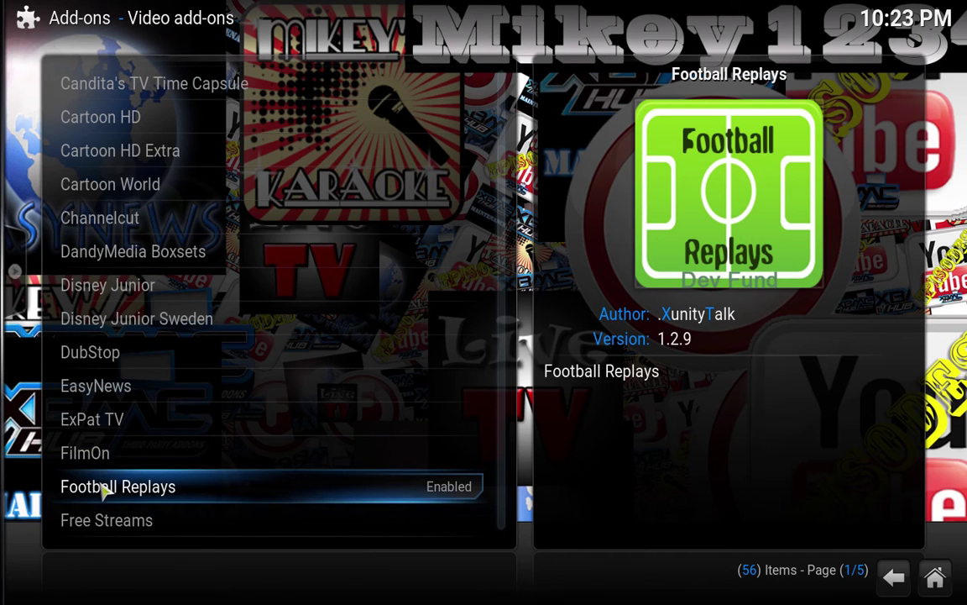
click(102, 494)
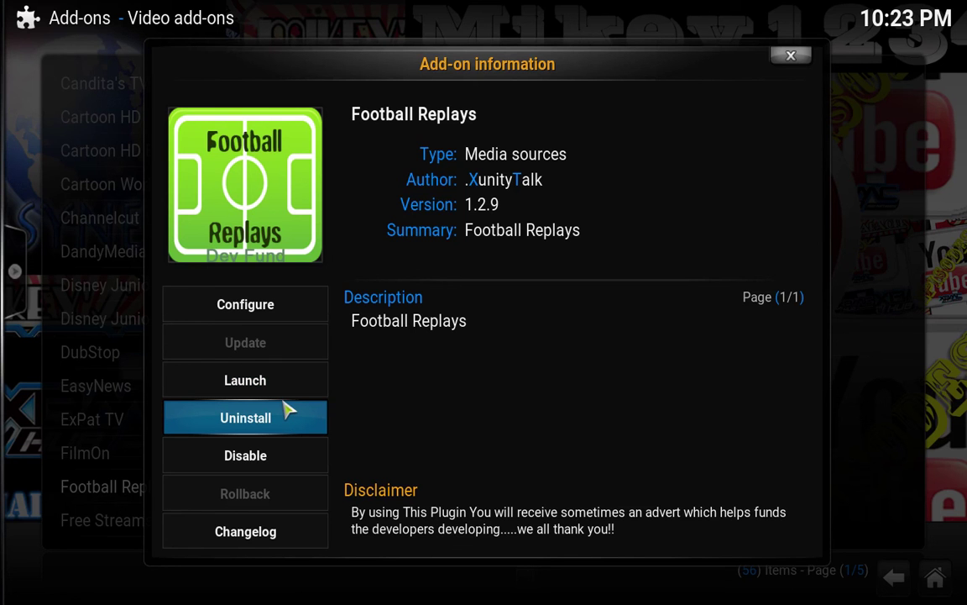
key(Escape)
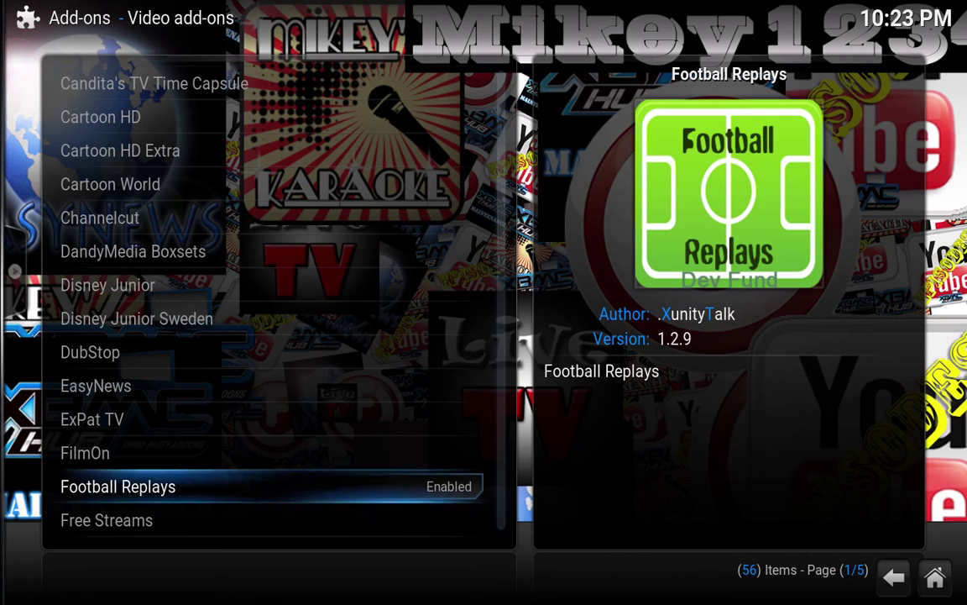
Leave the add-on settings for the home screen and open the list of installed video add-ons under Videos
key(Escape)
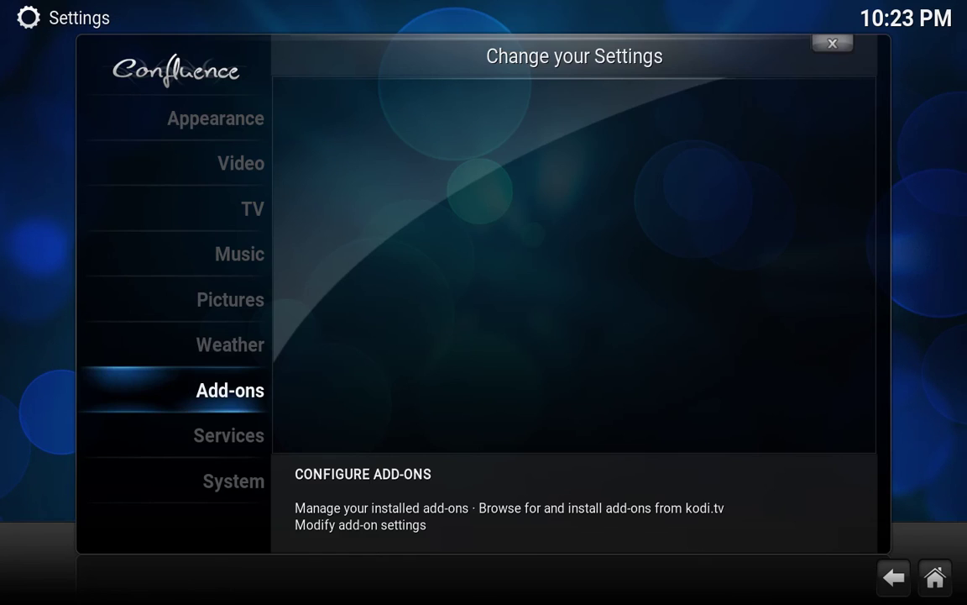
key(Escape)
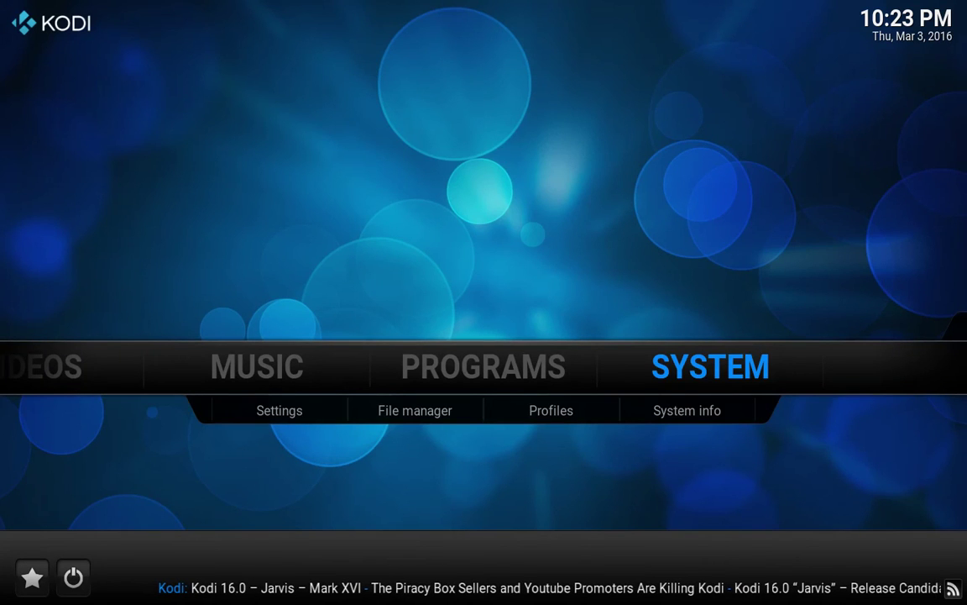
key(Left)
key(Left)
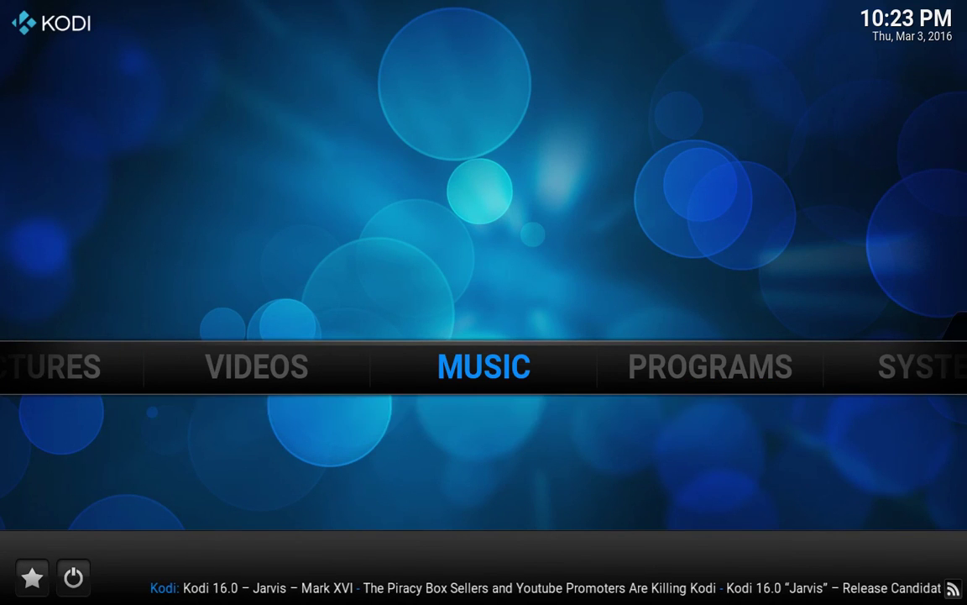
key(Left)
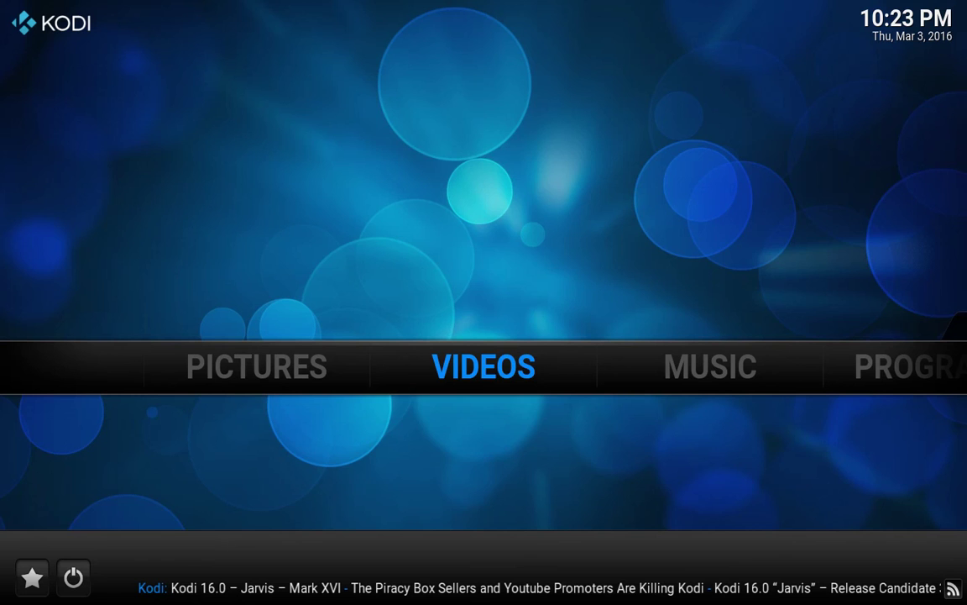
key(Down)
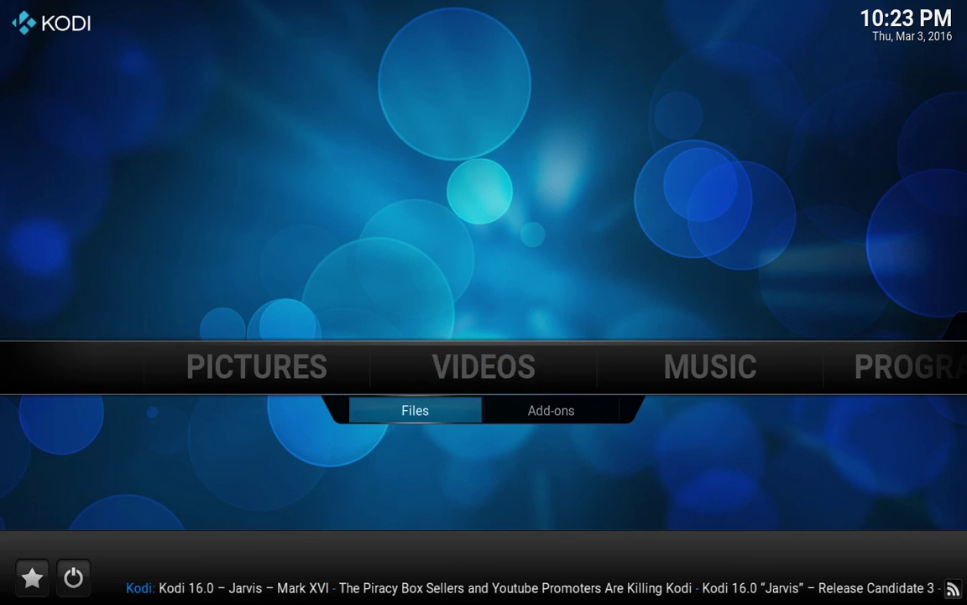
key(Right)
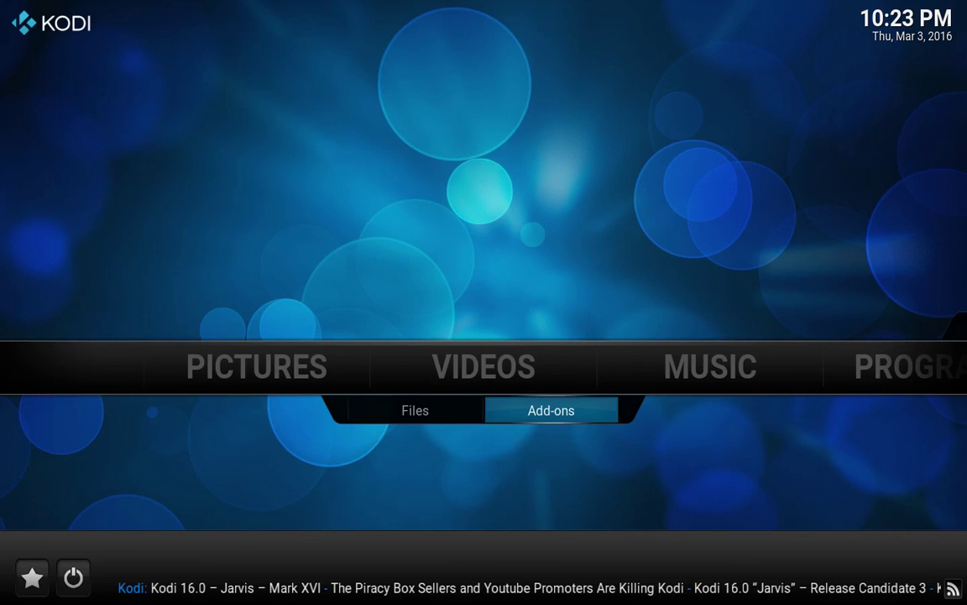
key(Return)
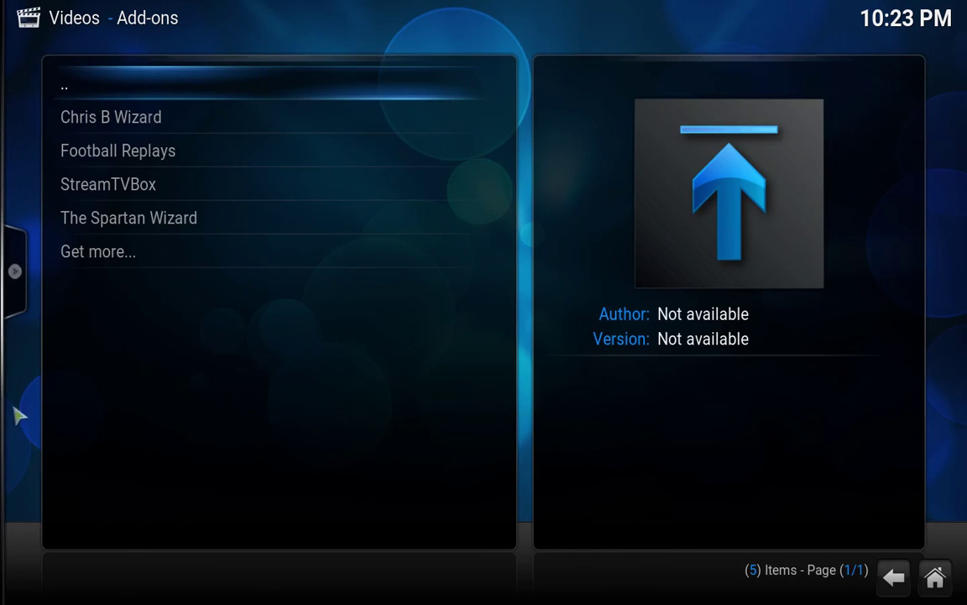
View the Liverpool vs Manchester City [29/02/2016] streams under Full Matches in Football Replays, and return to the home screen
mouse_move(6, 435)
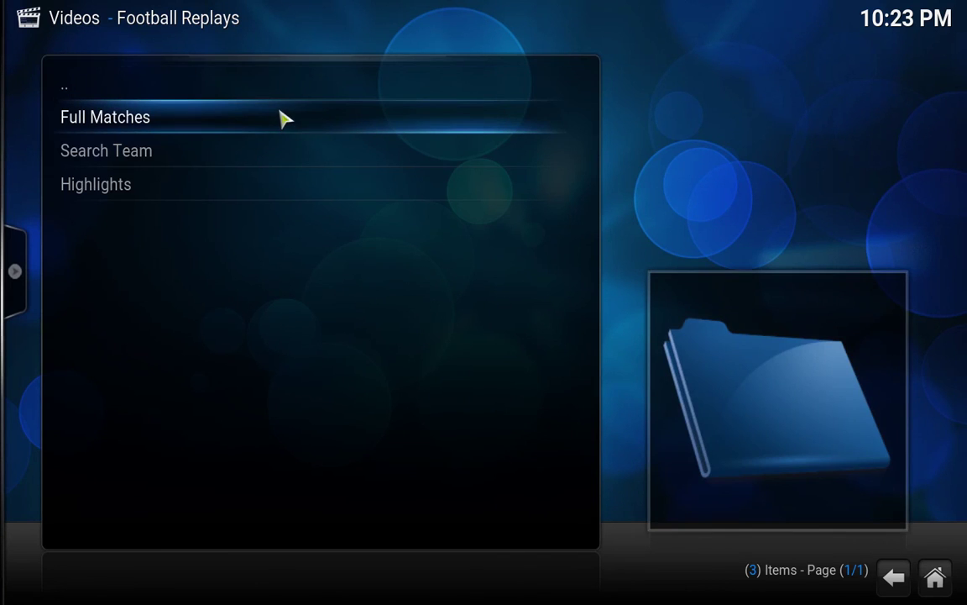
click(284, 120)
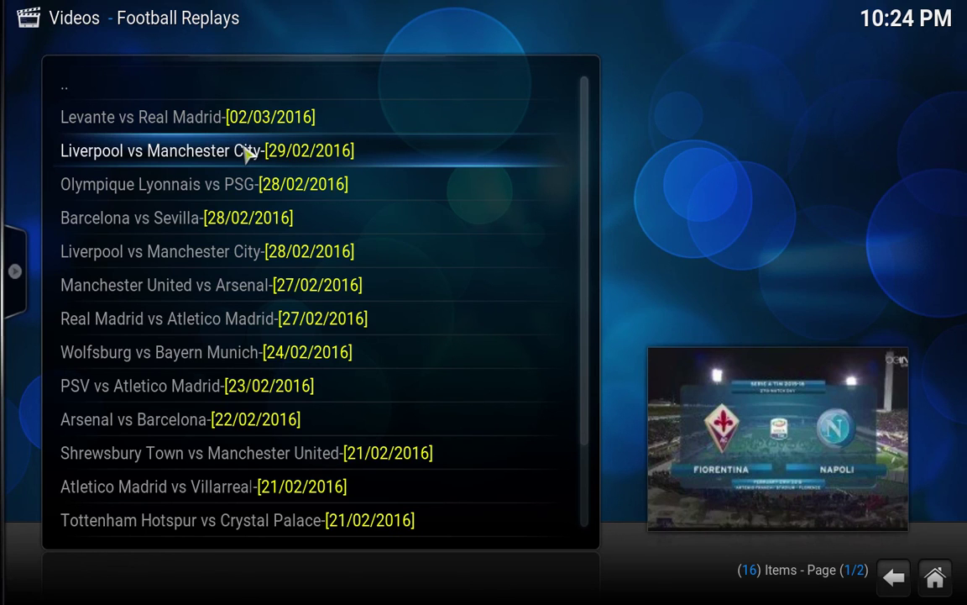
click(249, 155)
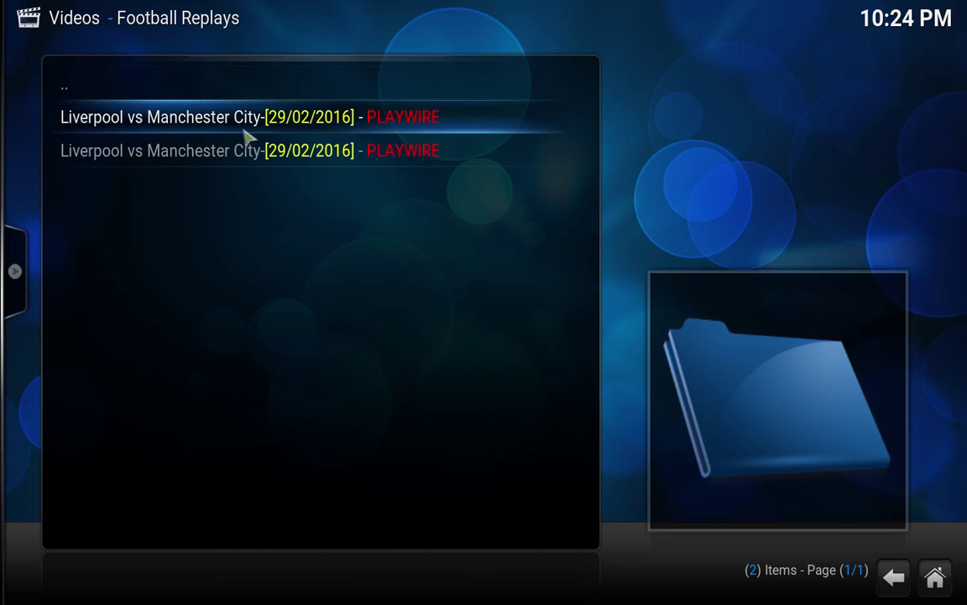
key(Escape)
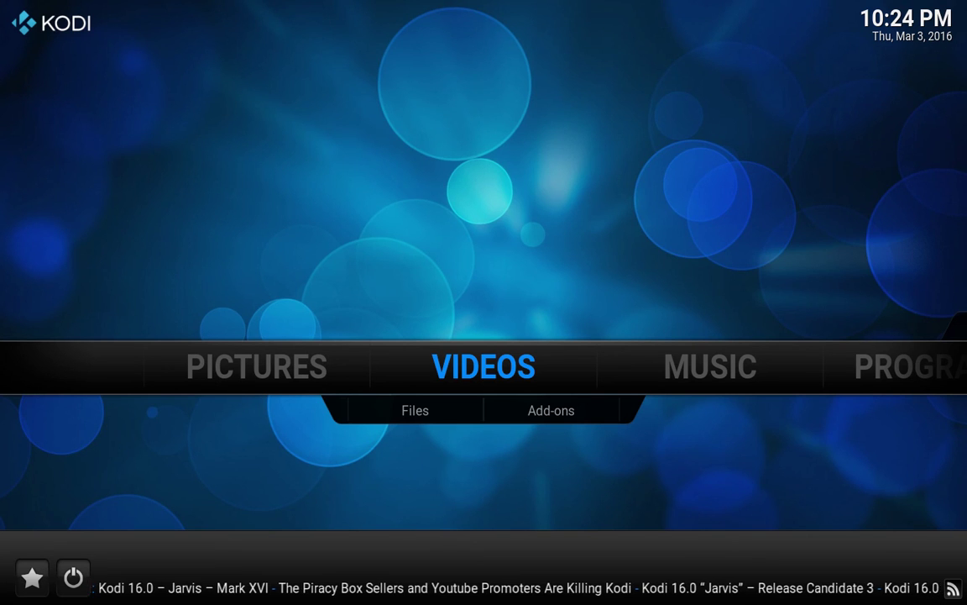
key(super+Tab)
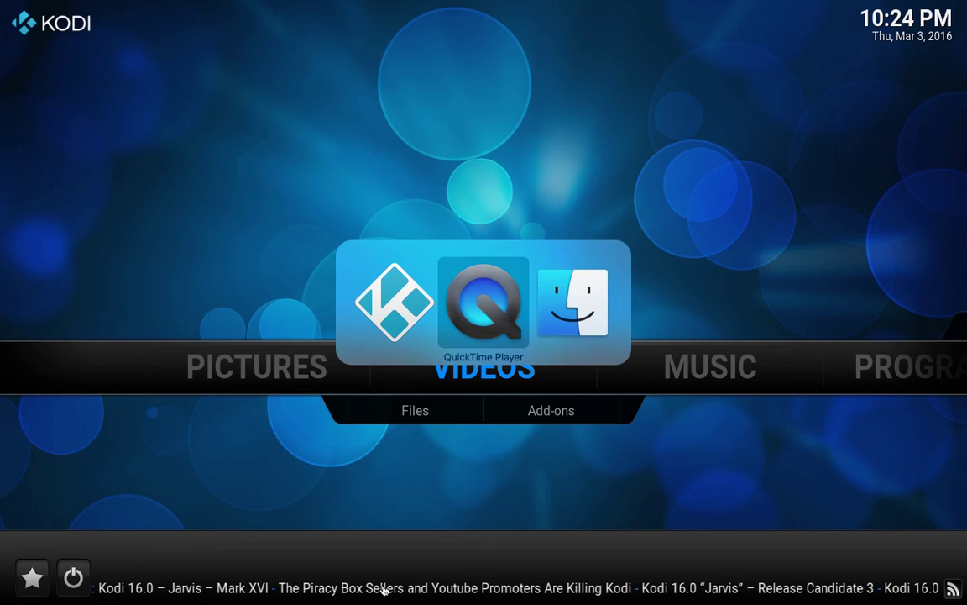